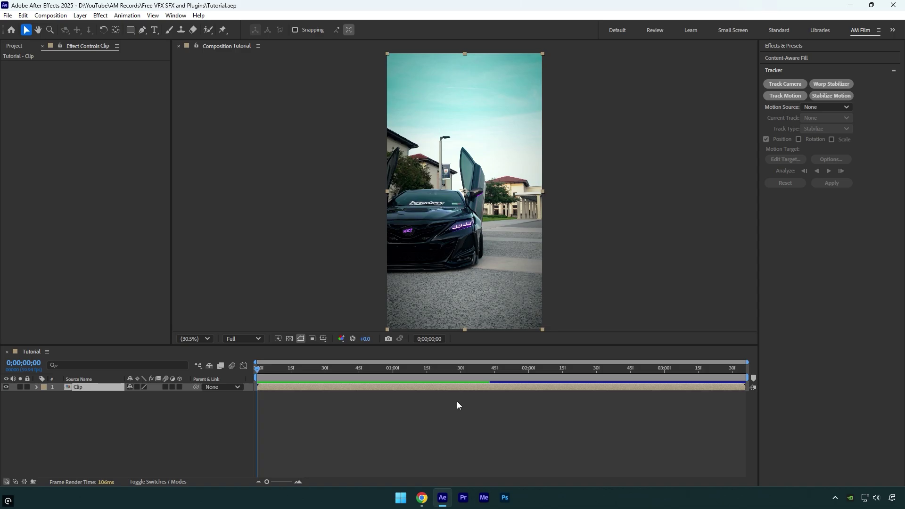
- Search ProductionCrate for 'explosion' and filter the results to free items only
click(422, 498)
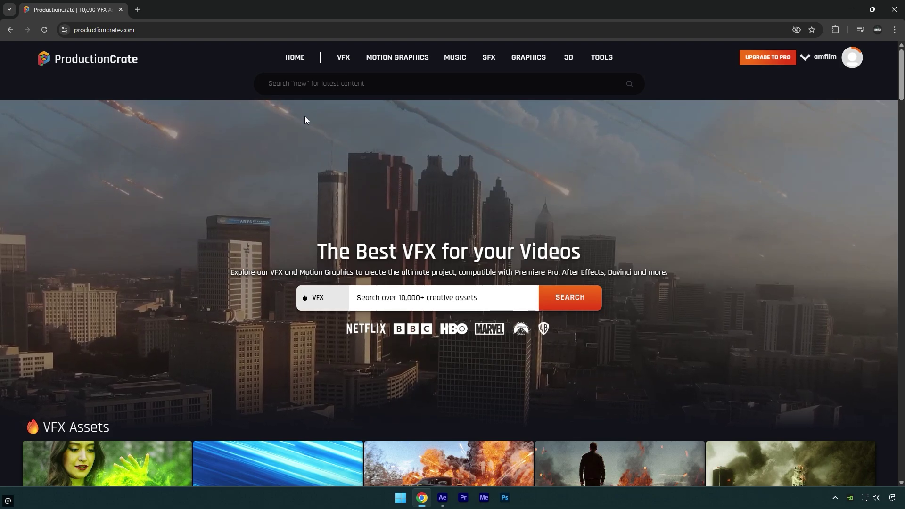
click(303, 84)
text(explosion)
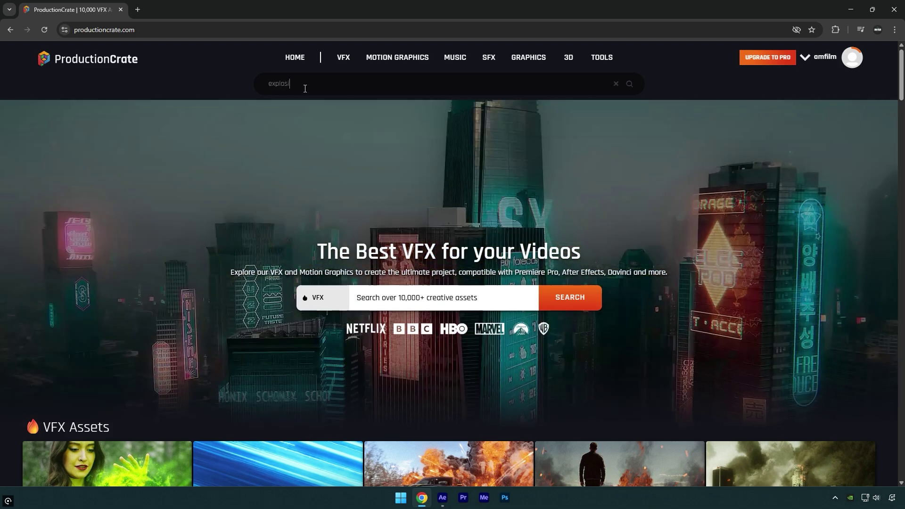
key(Return)
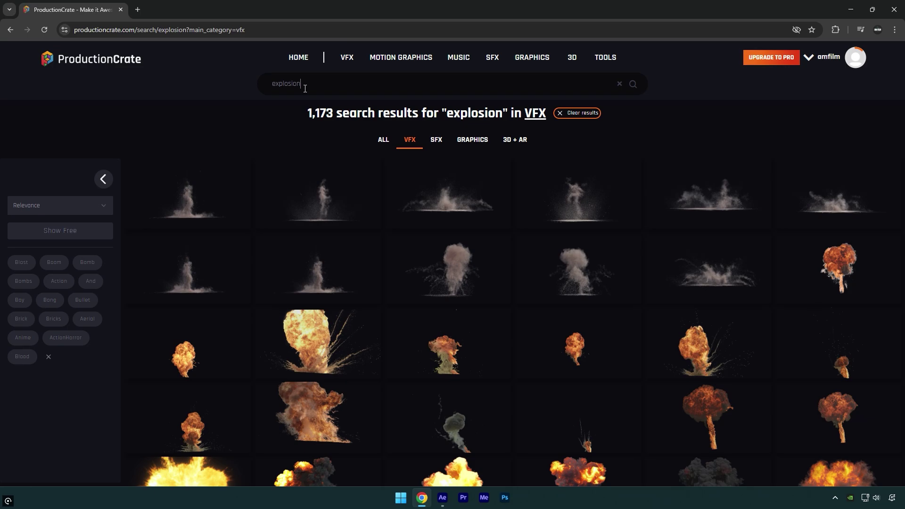
click(70, 238)
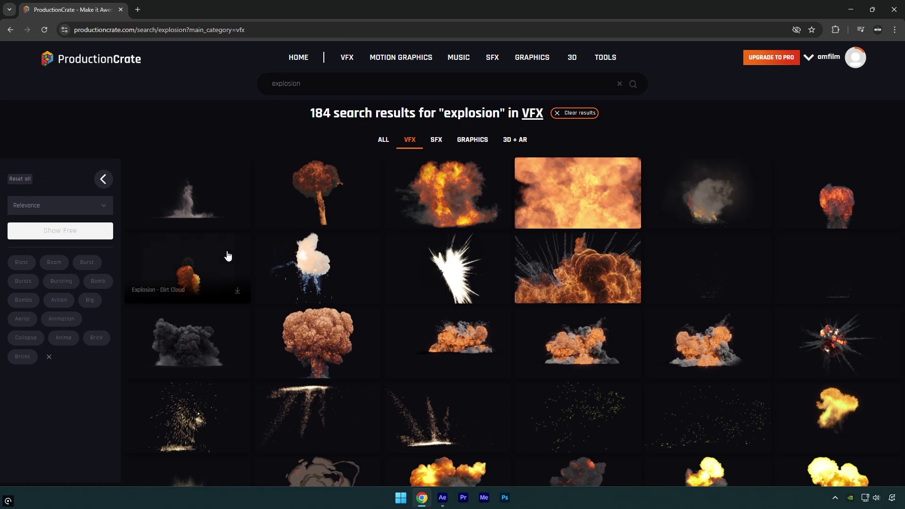
scroll(607, 297, down, 2)
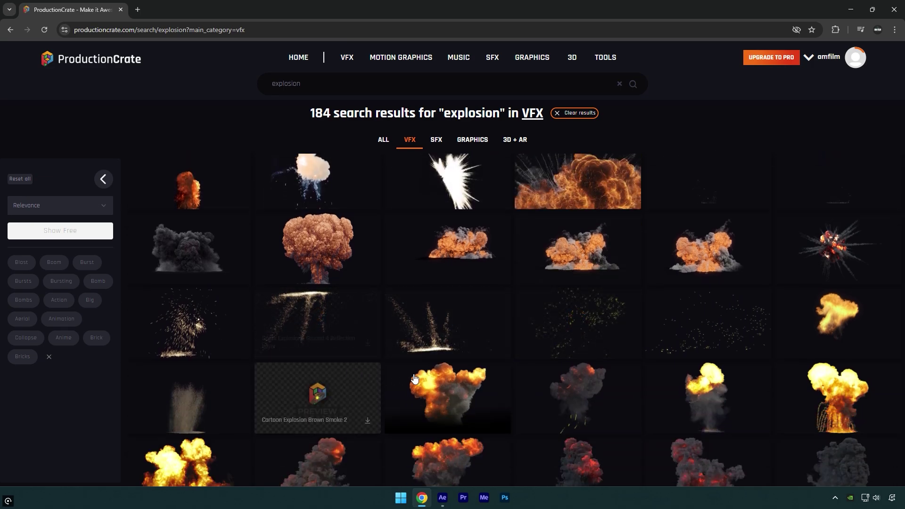
- Download Ultimate Explosion 3 as the MOV PNG Codec Alpha version
click(414, 272)
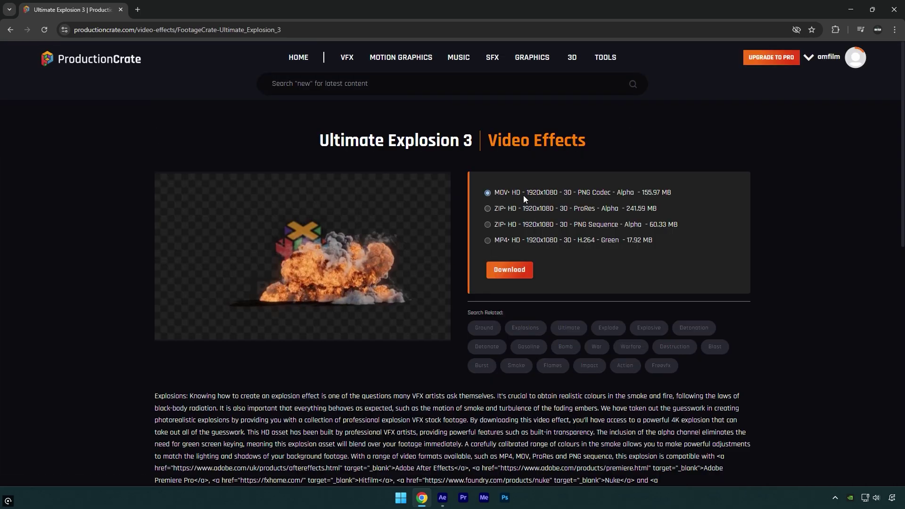
click(515, 278)
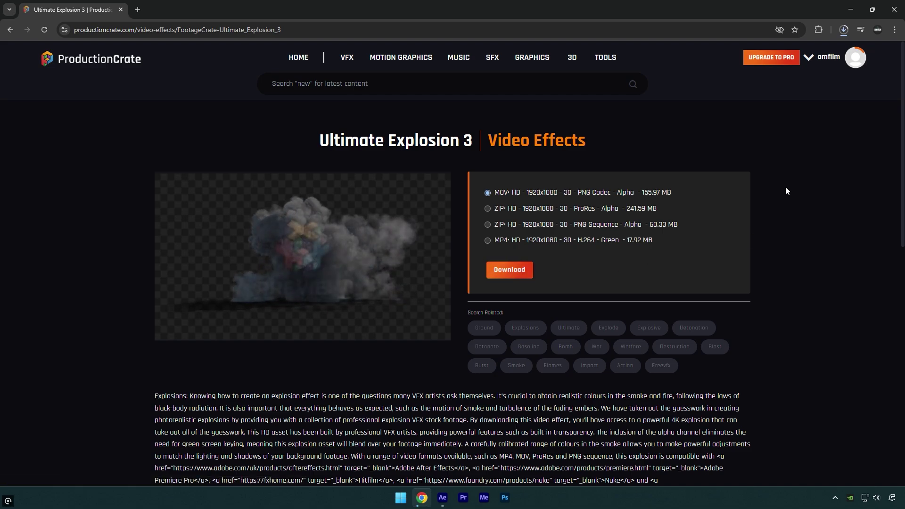
- Open the ProductionCrate homepage in an incognito window and go to registration
right_click(81, 65)
click(164, 86)
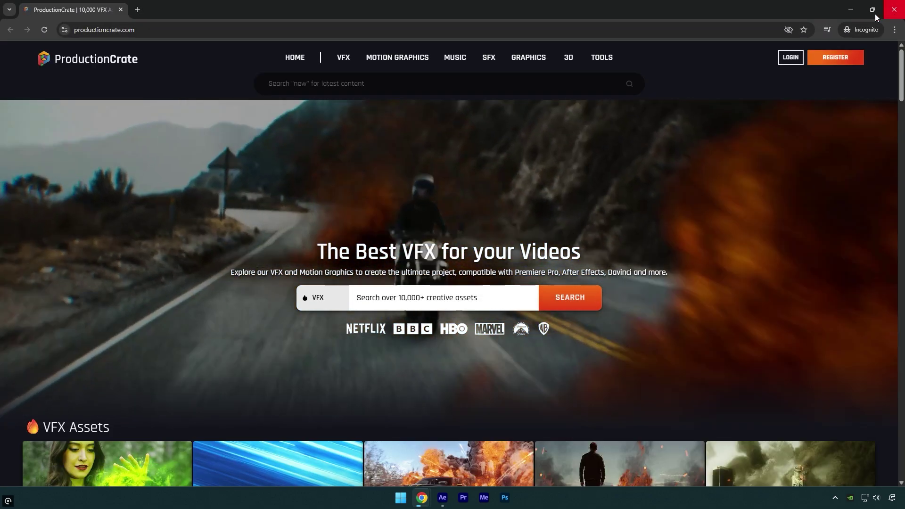
click(841, 57)
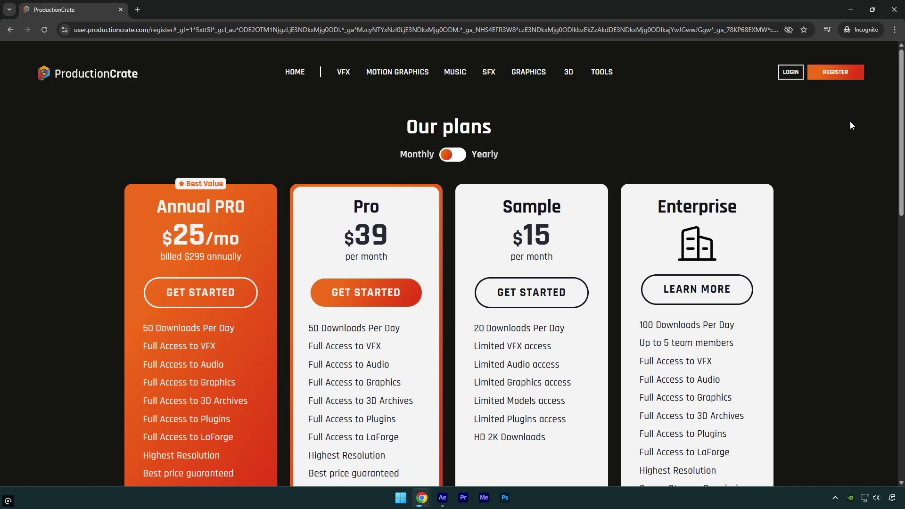
scroll(849, 122, down, 1)
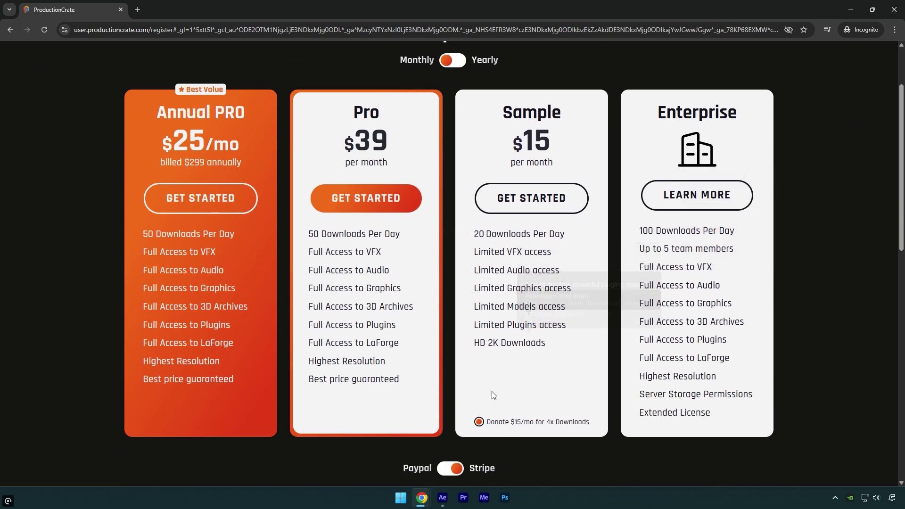
- Untick the donation and start signup for the free $0 Sample plan
click(479, 423)
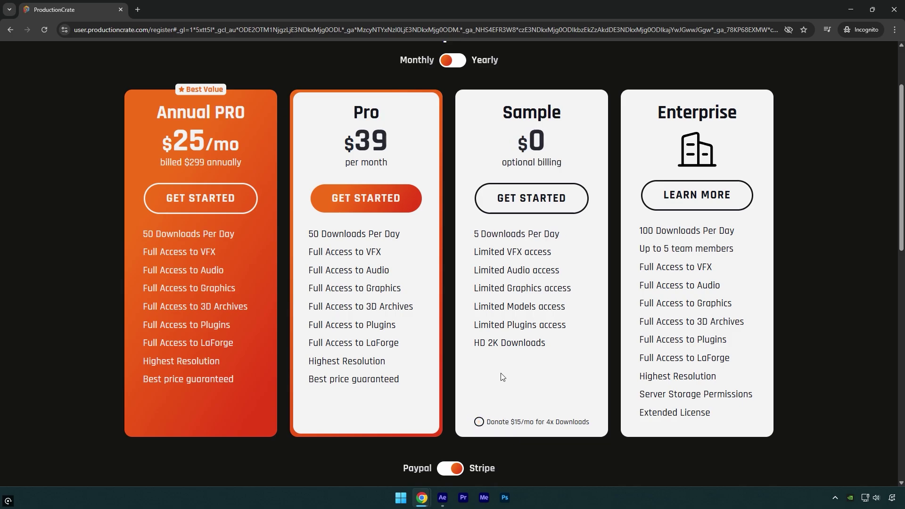
mouse_move(530, 199)
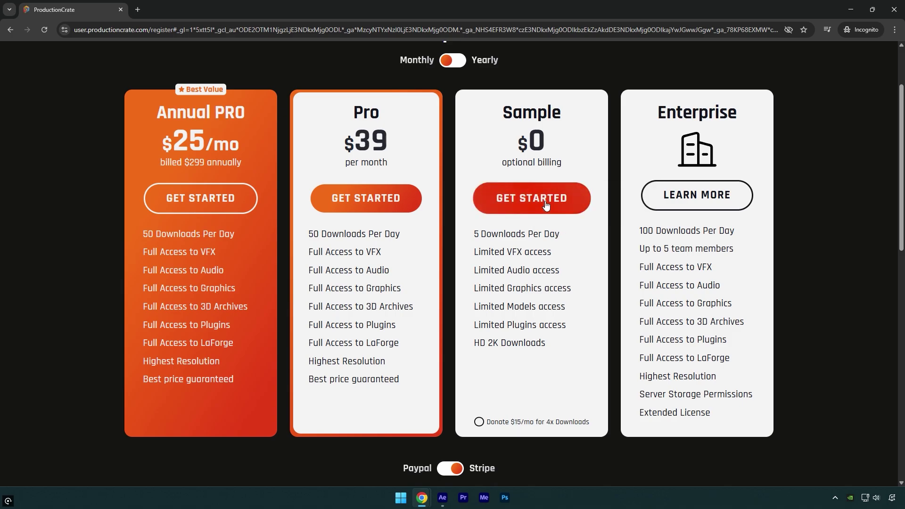
click(546, 201)
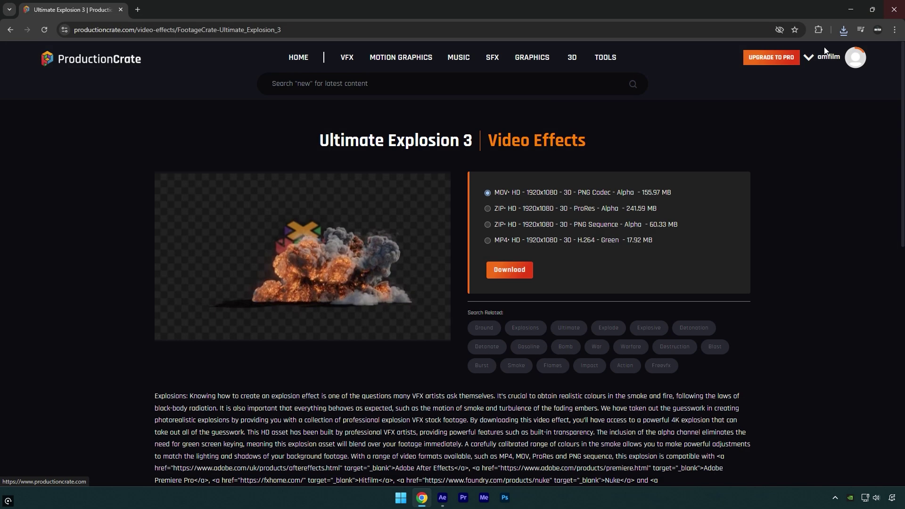
- Return to the ProductionCrate homepage via the top-left logo
click(120, 64)
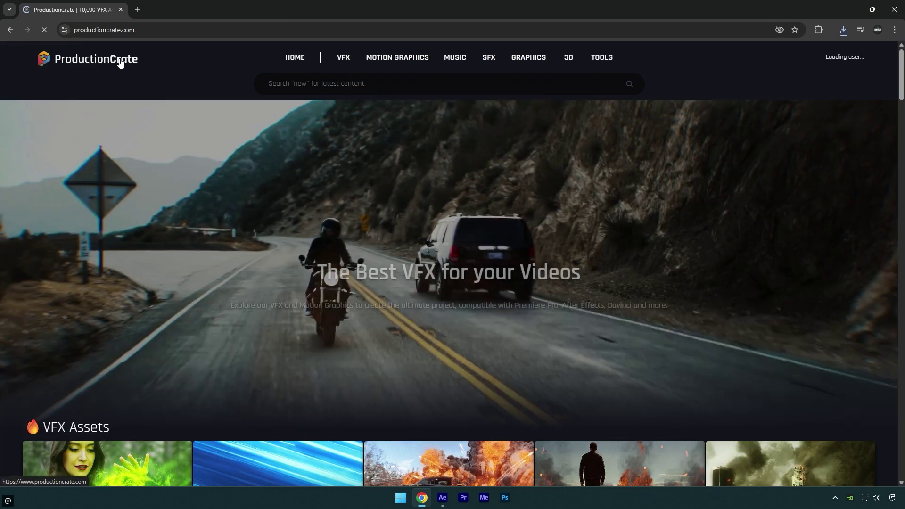